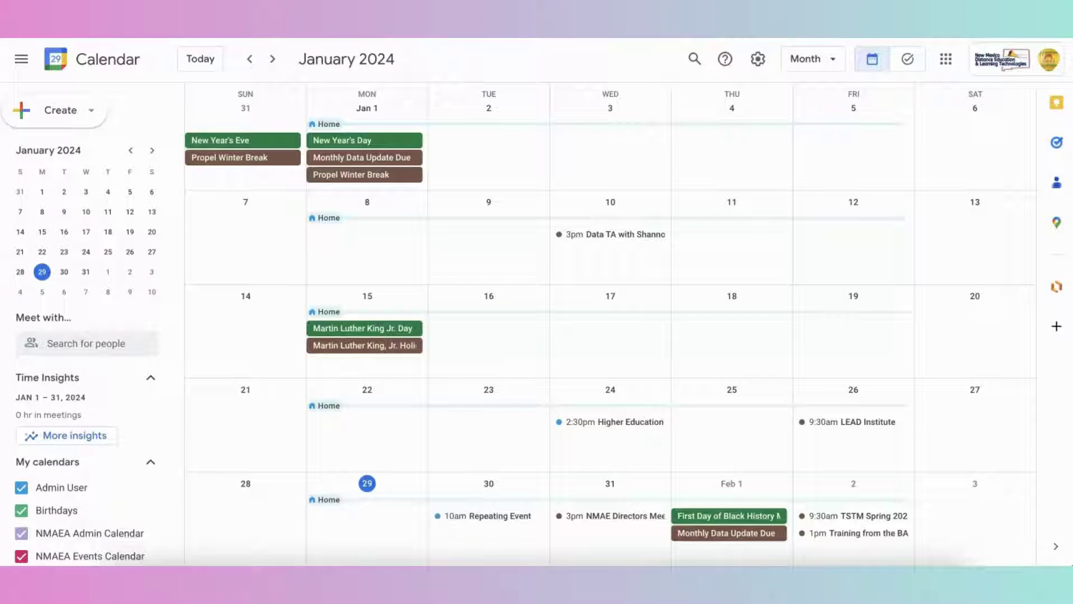
# Create and save a Jan 29, 2–3pm event titled 'Test Event' with an attached meeting-notes document
pyautogui.click(74, 113)
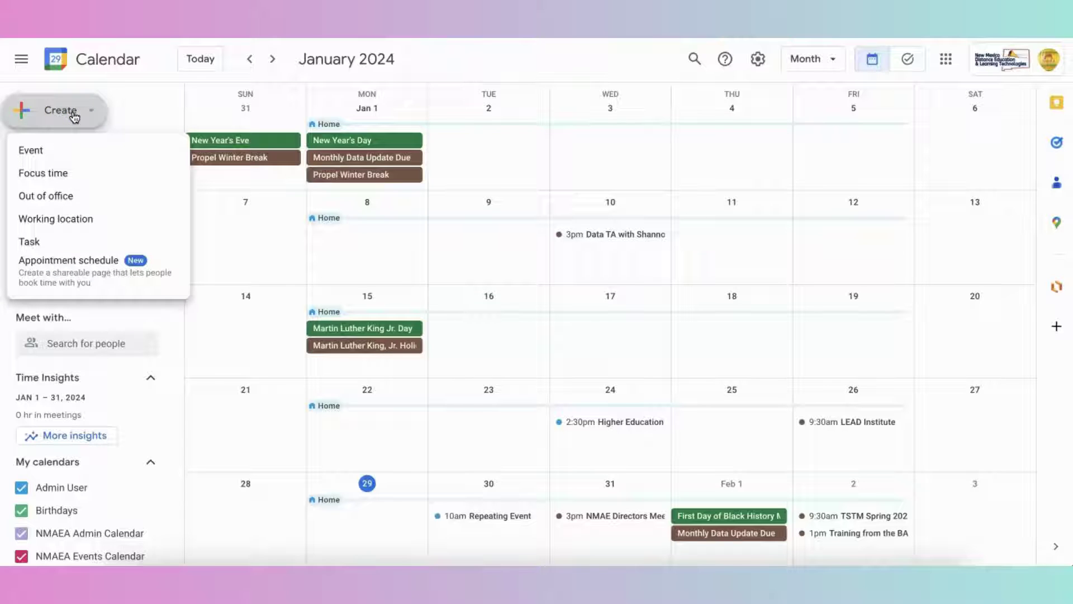
pyautogui.click(38, 152)
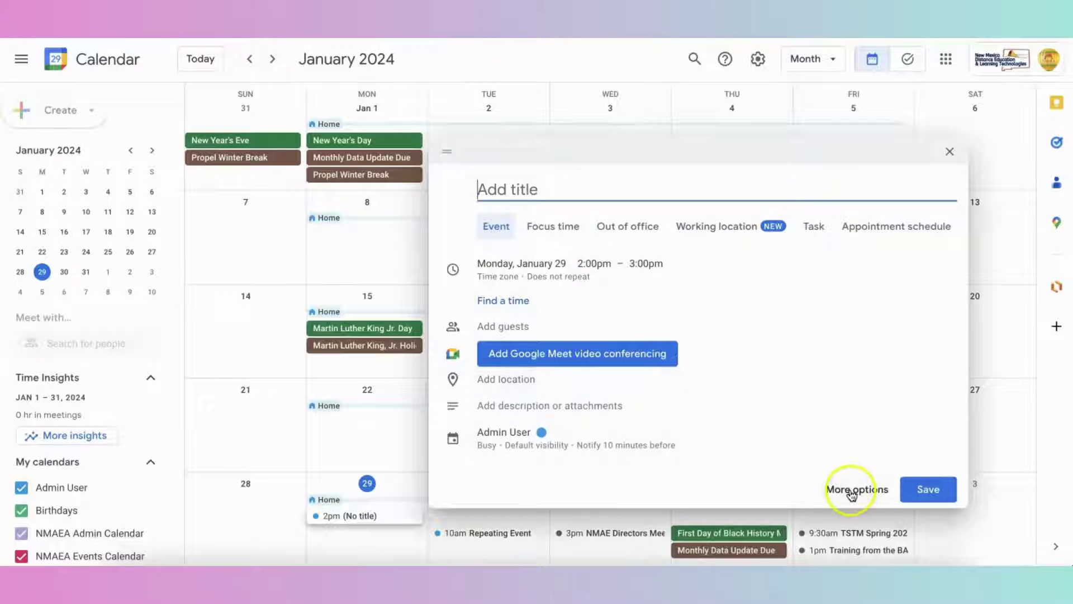
pyautogui.click(870, 491)
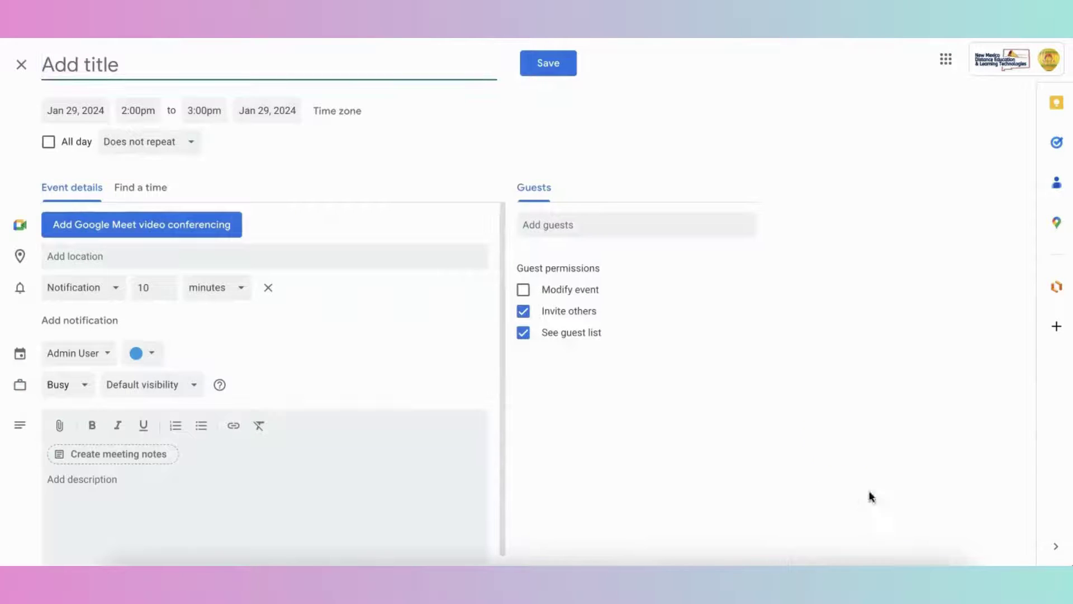
pyautogui.click(121, 63)
pyautogui.write('Test Event')
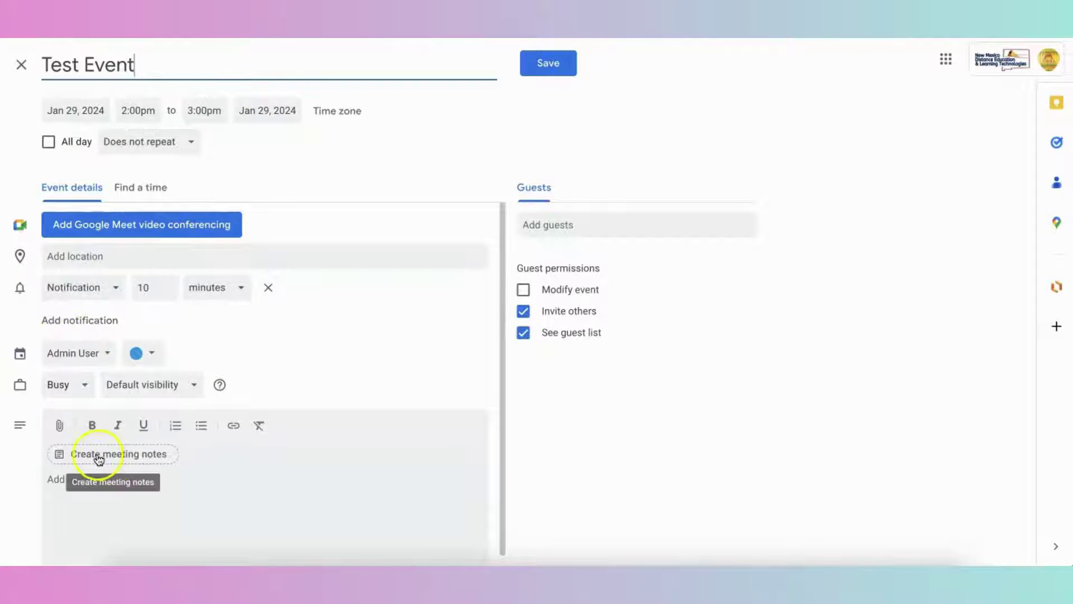
pyautogui.click(134, 457)
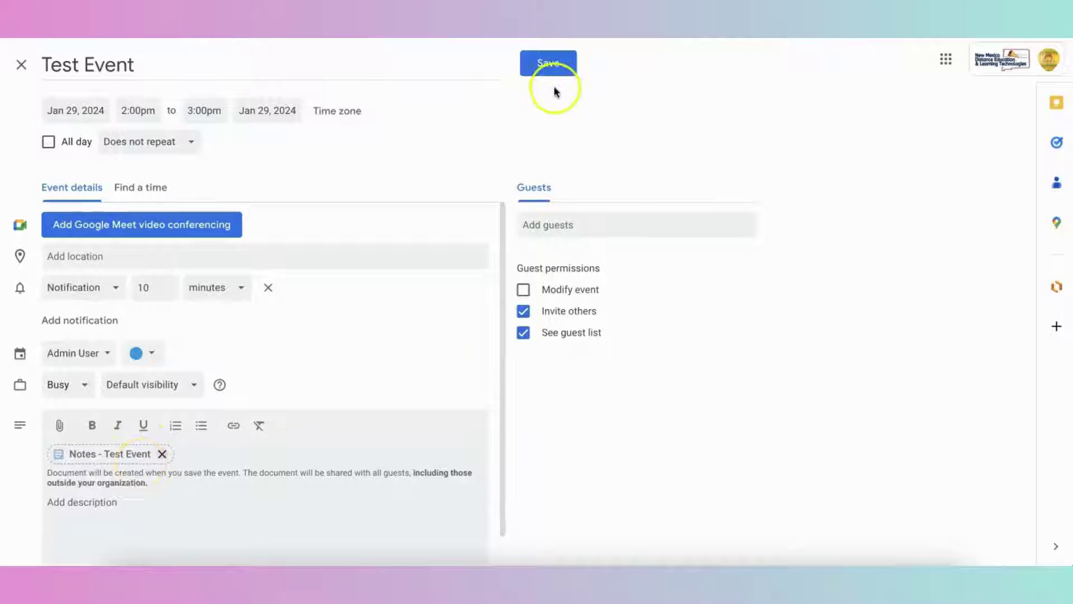
pyautogui.click(556, 64)
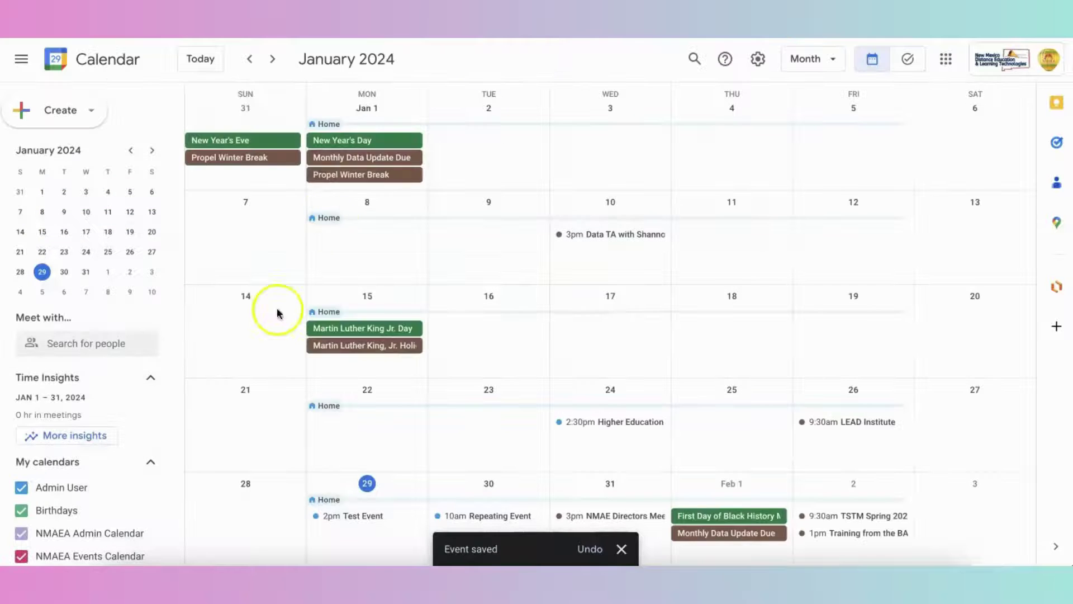
# Open Test Event's 'Notes - Test Event' doc and check its Jan 29, 2024 date chip
pyautogui.click(354, 516)
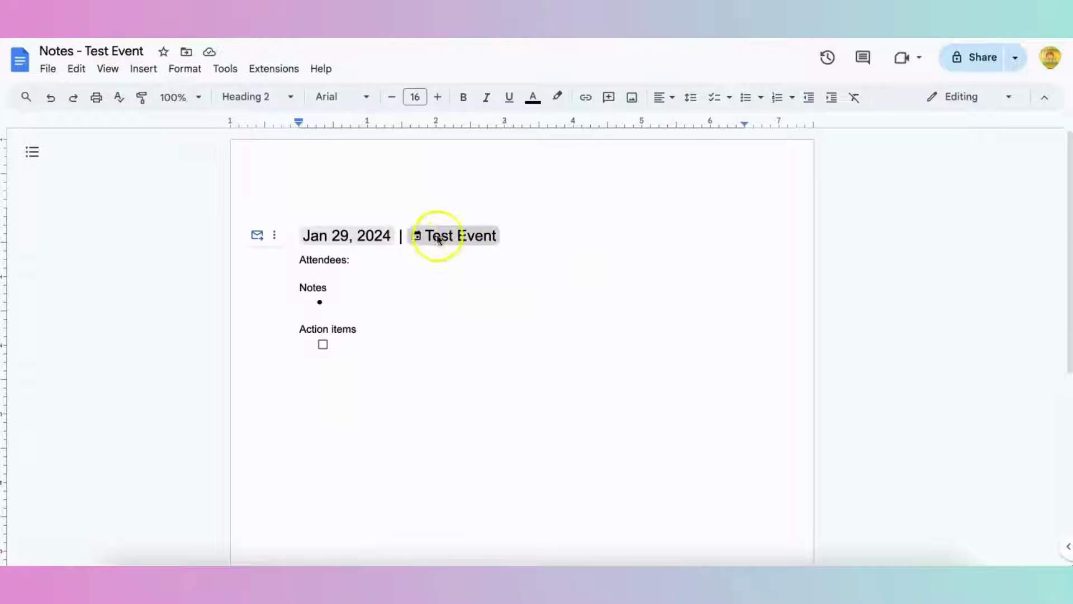
pyautogui.click(330, 238)
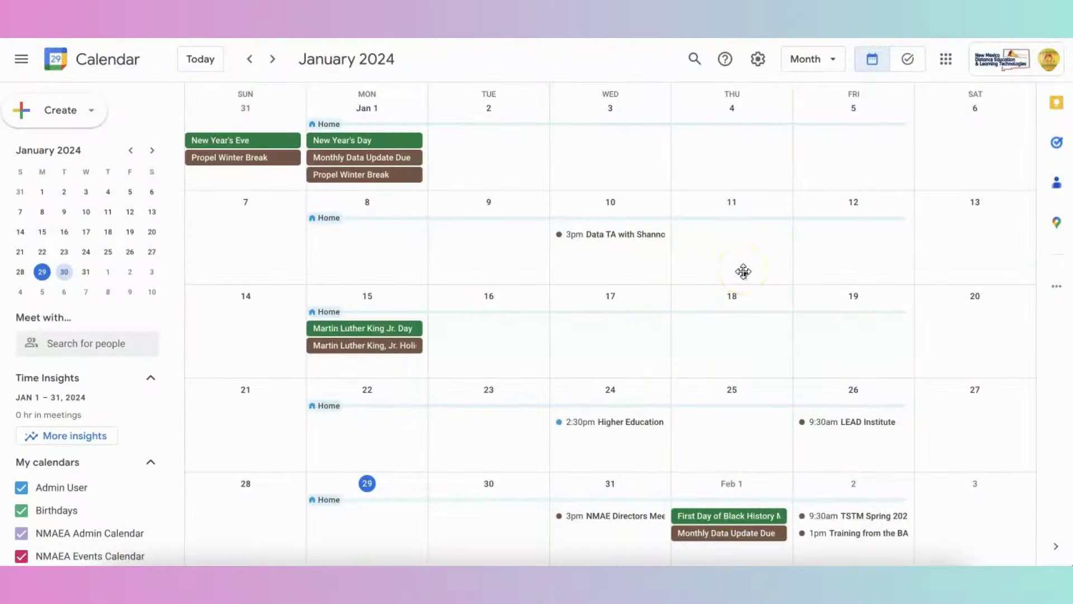
# Start a new appointment schedule, title it for the meeting with the contact, and use 45-minute appointments
pyautogui.click(63, 113)
pyautogui.click(65, 264)
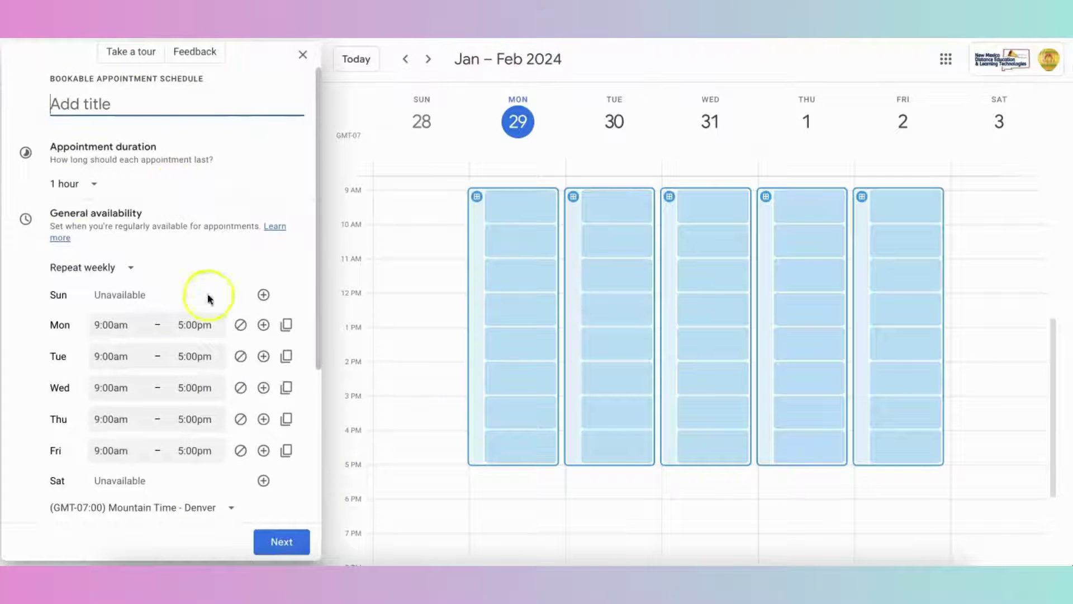
pyautogui.click(155, 105)
pyautogui.write('Meeting with Jamie')
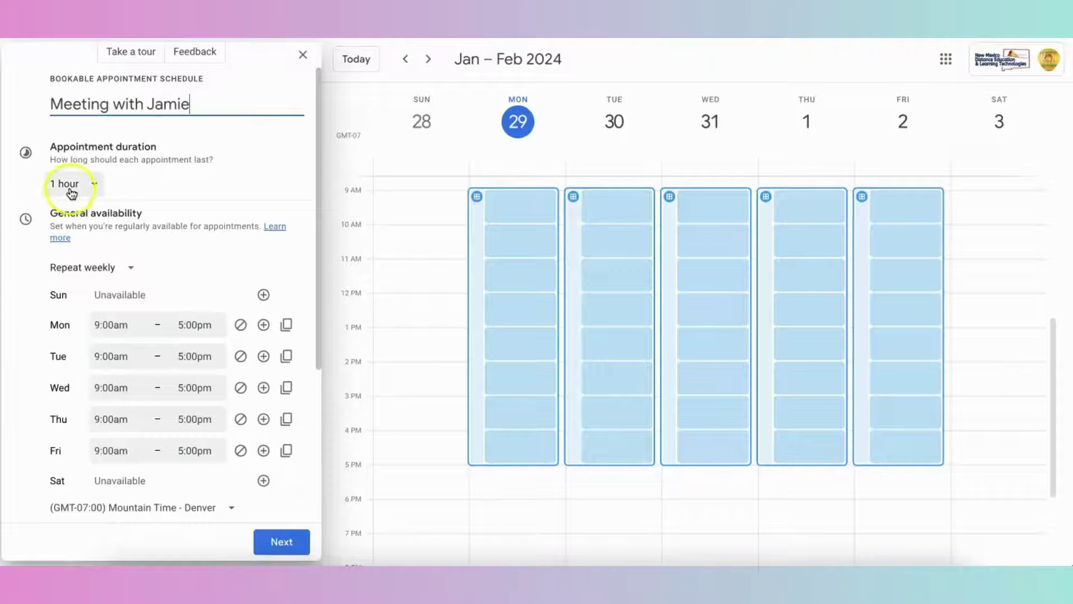
pyautogui.click(68, 186)
pyautogui.click(76, 265)
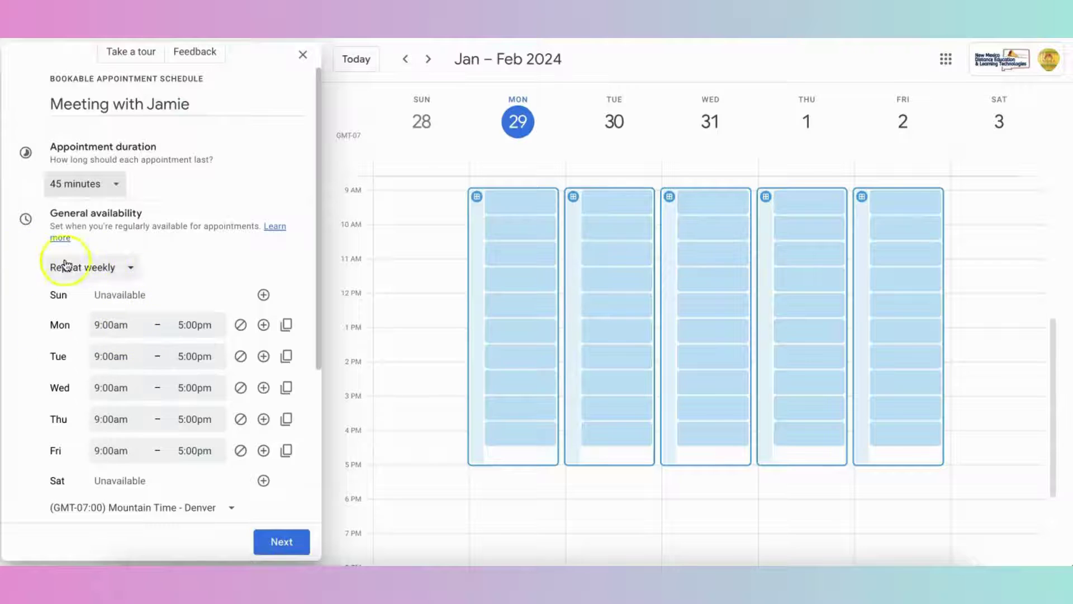
pyautogui.scroll(-1, 132, 330)
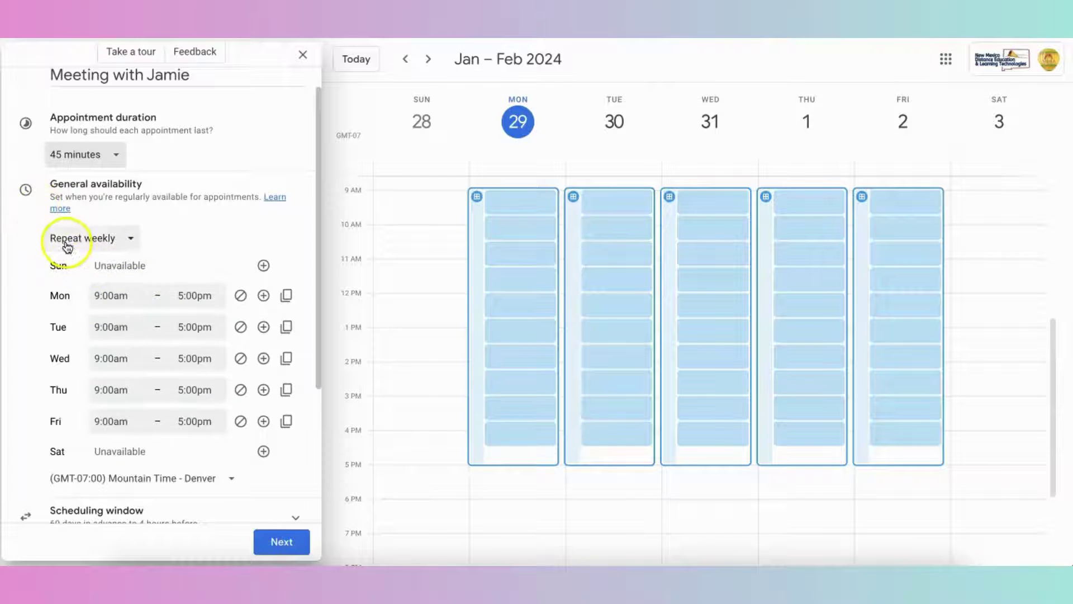
# Switch availability to 'Does not repeat' and set the first date to Feb 1, 2024
pyautogui.click(124, 240)
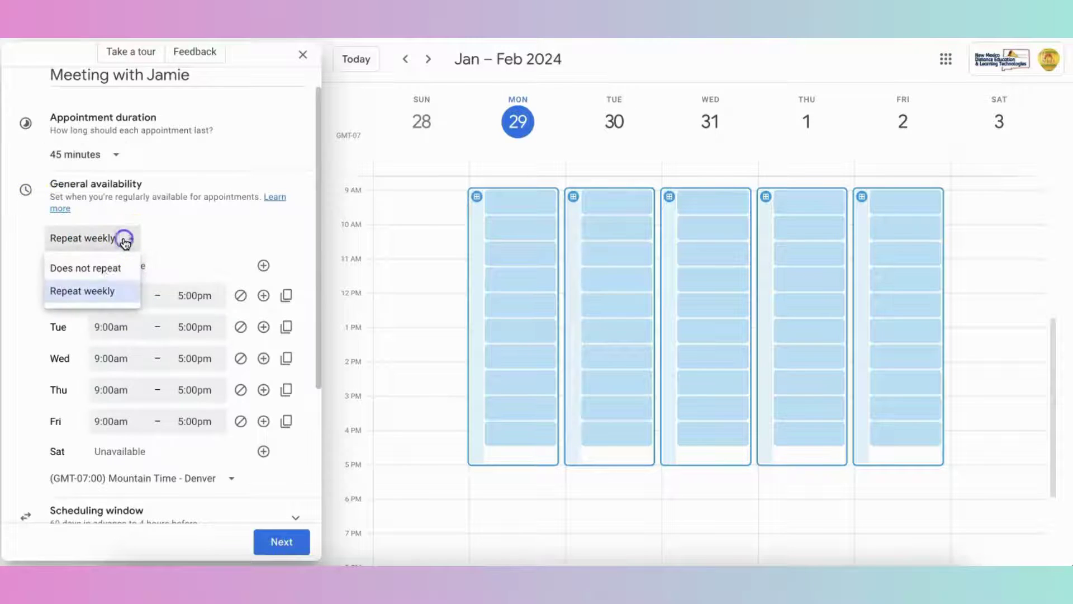
pyautogui.click(106, 269)
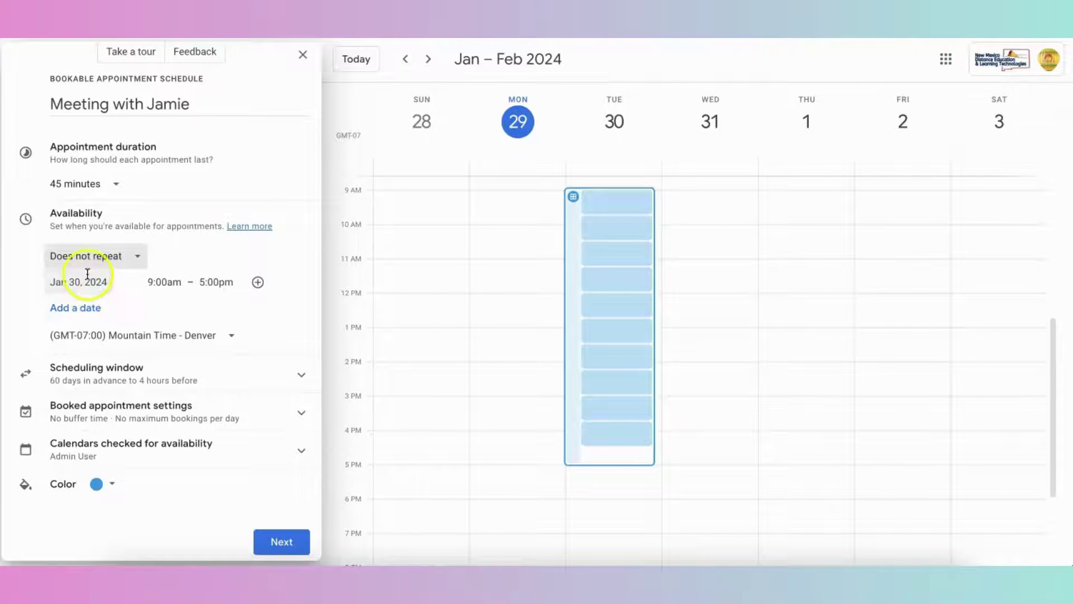
pyautogui.click(87, 280)
pyautogui.click(171, 430)
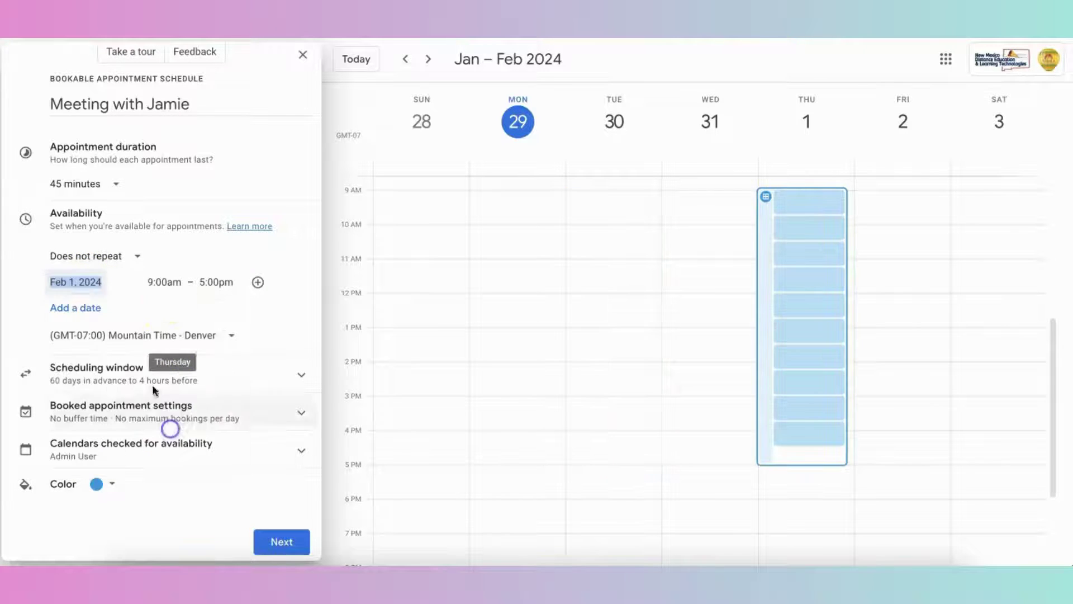
# Add Feb 3, 2024 as an available date from 10:00am to 4:00pm
pyautogui.click(80, 308)
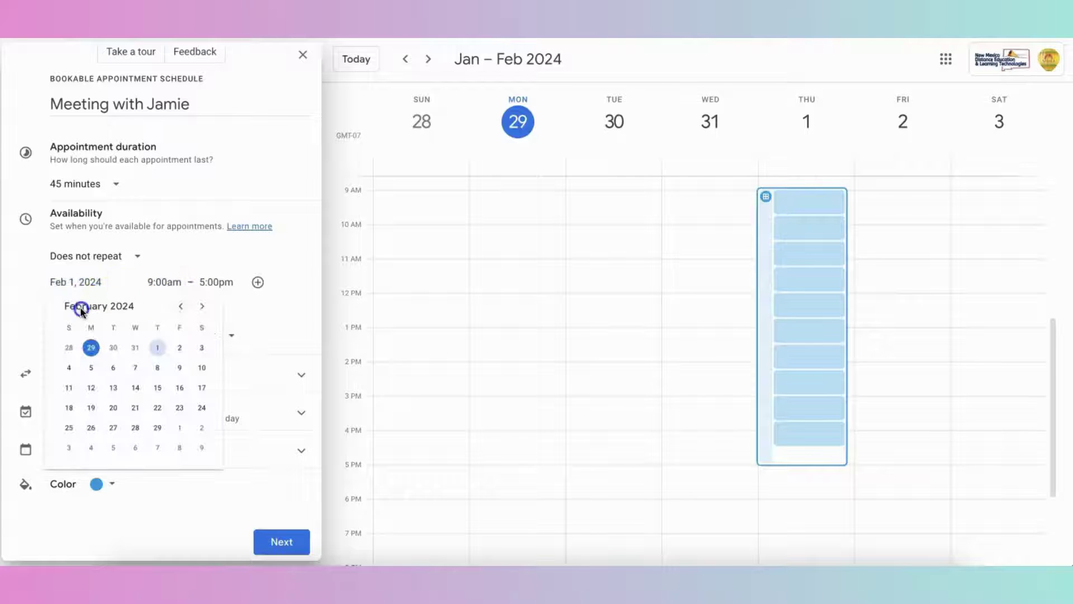
pyautogui.click(203, 351)
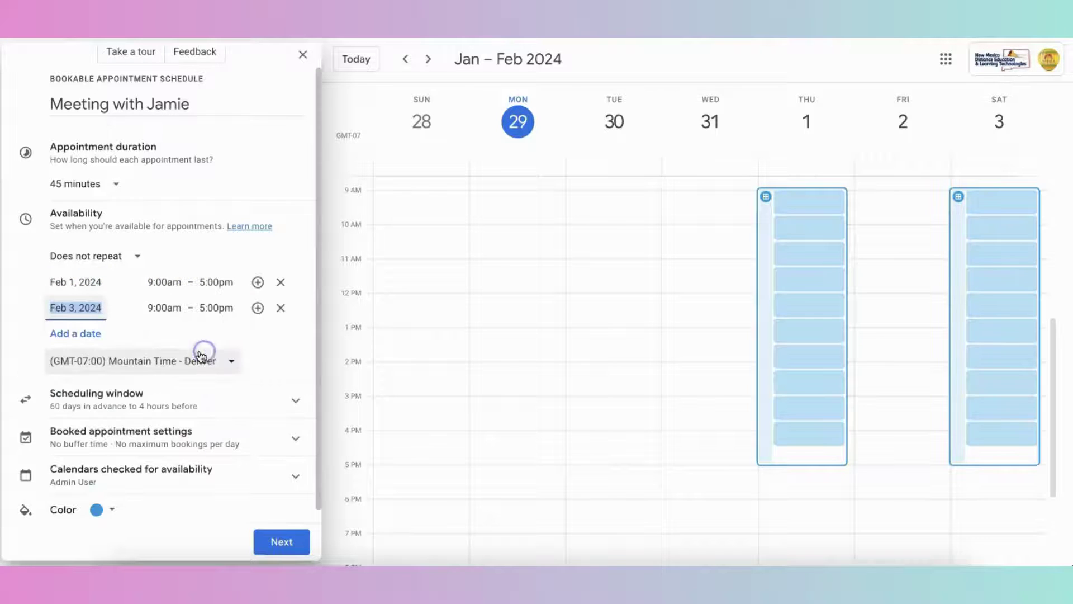
pyautogui.click(169, 308)
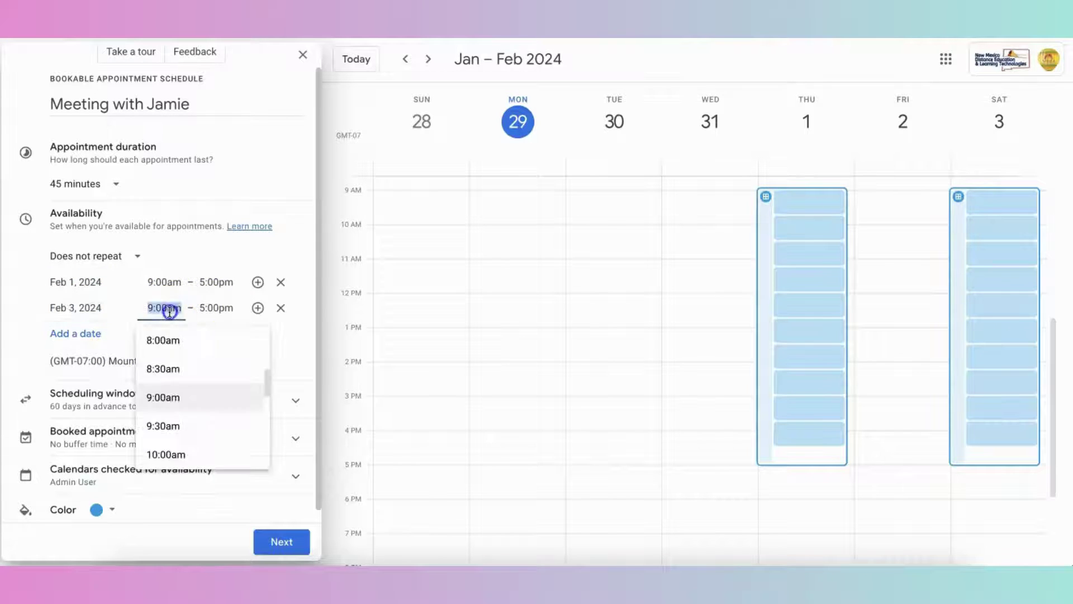
pyautogui.click(182, 452)
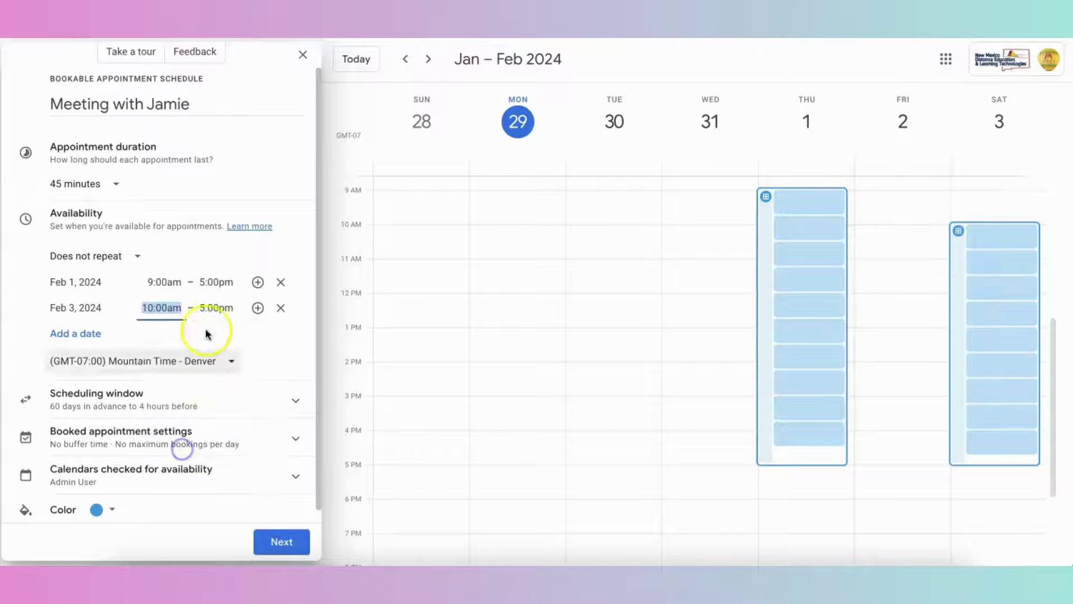
pyautogui.click(215, 308)
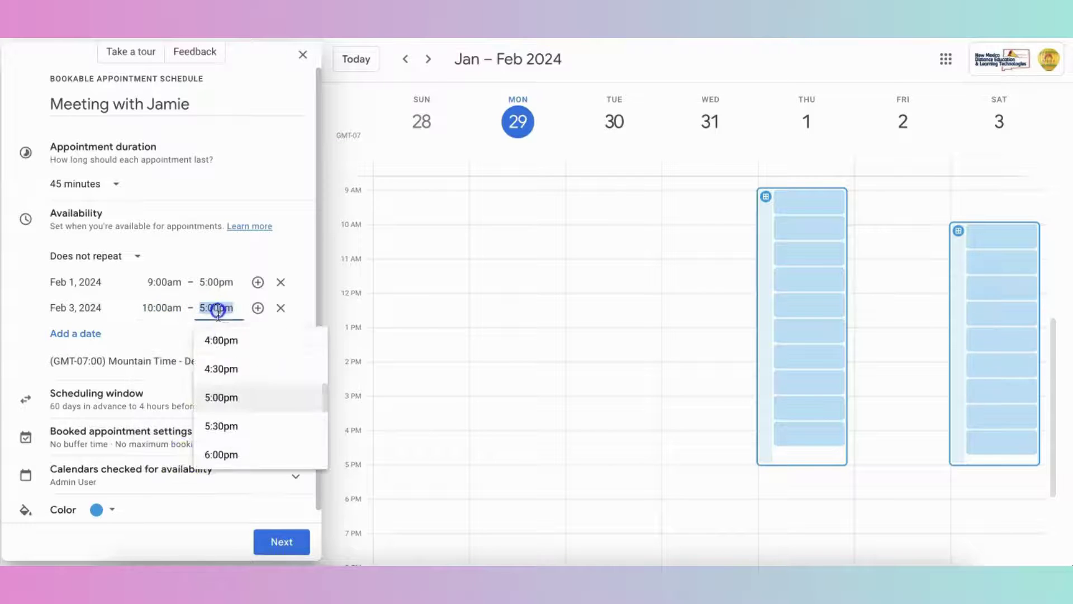
pyautogui.click(226, 343)
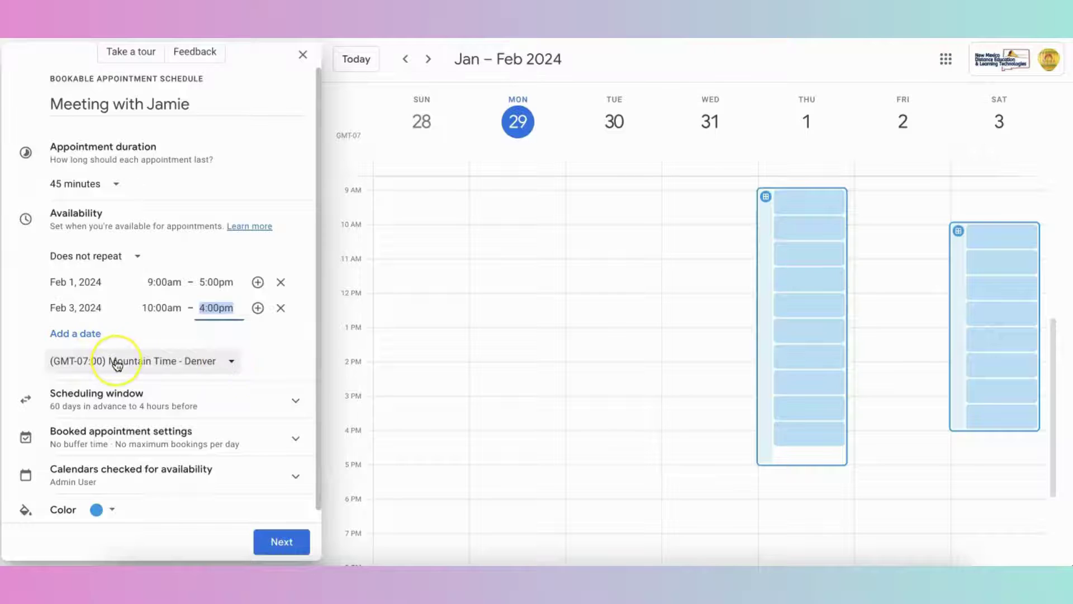
# Set a 15-minute buffer between appointments and cap bookings at 4 per day
pyautogui.click(133, 385)
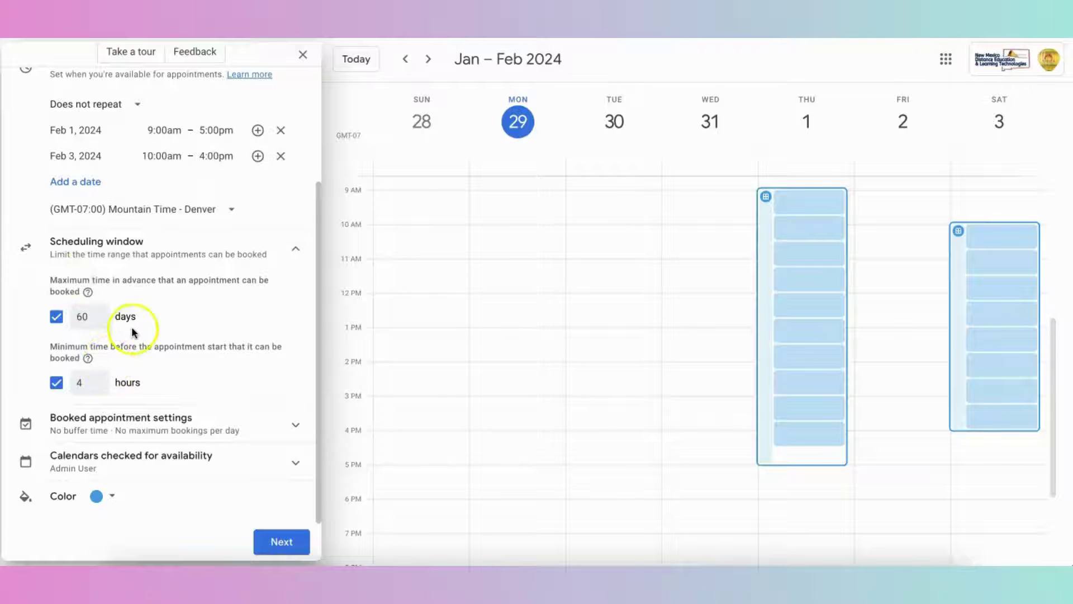
pyautogui.click(149, 427)
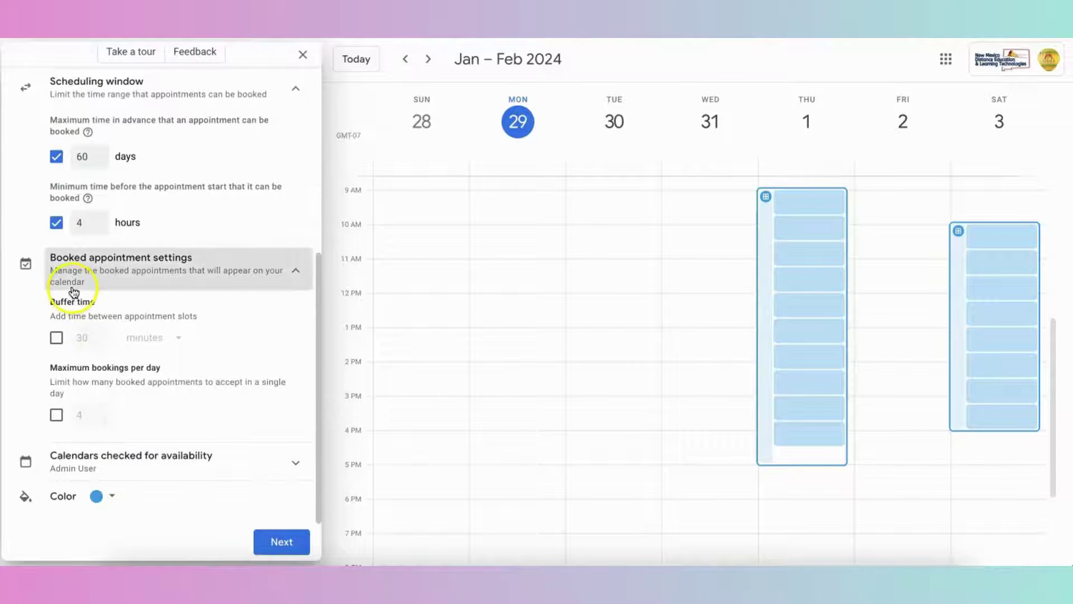
pyautogui.click(55, 339)
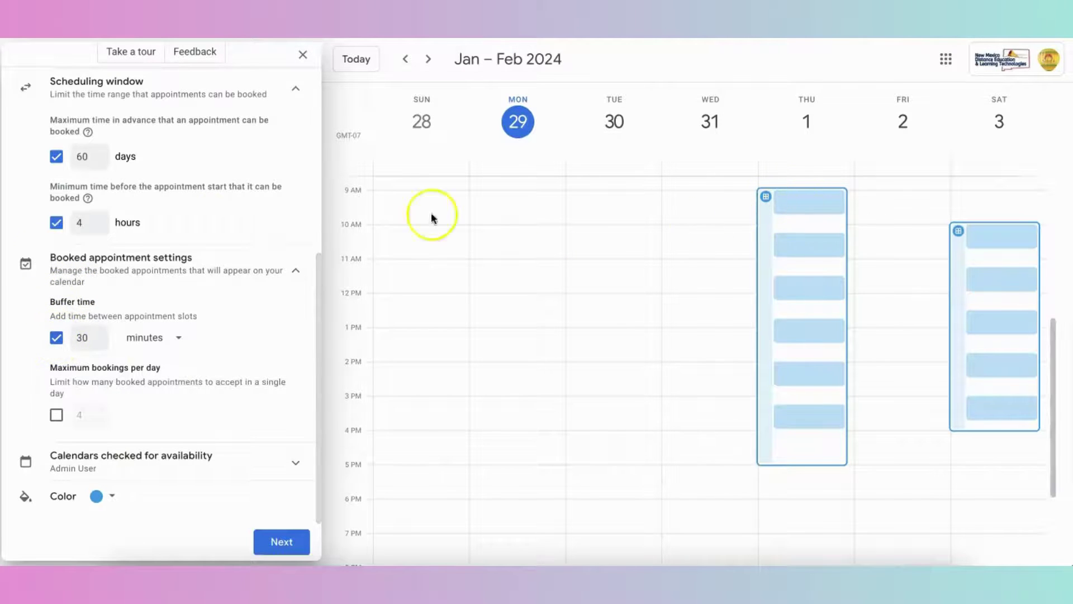
pyautogui.click(84, 337)
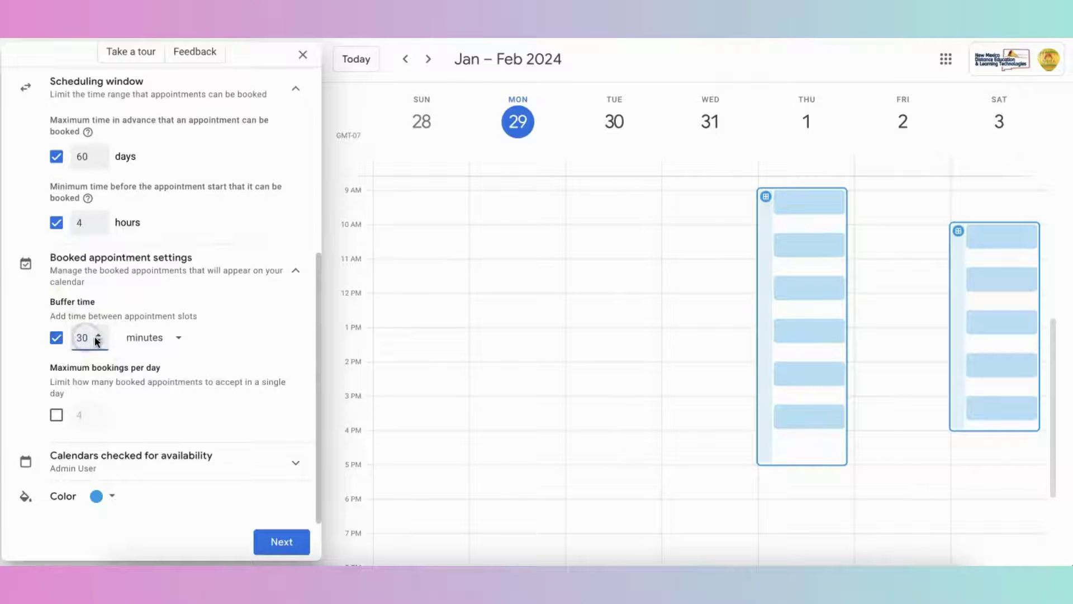
pyautogui.press('BackSpace')
pyautogui.press('BackSpace')
pyautogui.write('15')
pyautogui.click(190, 361)
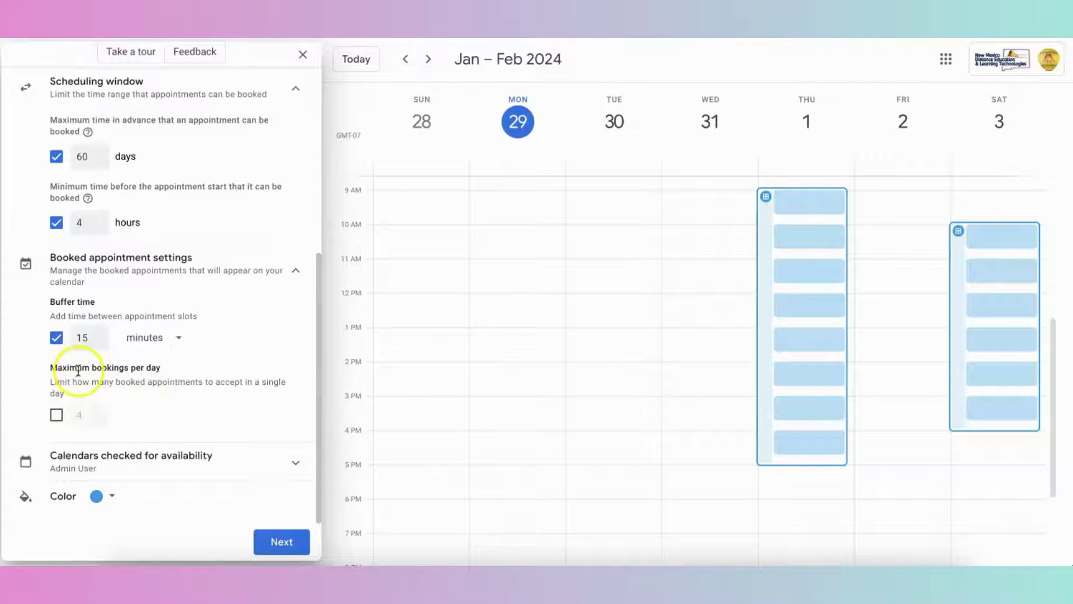
pyautogui.click(55, 417)
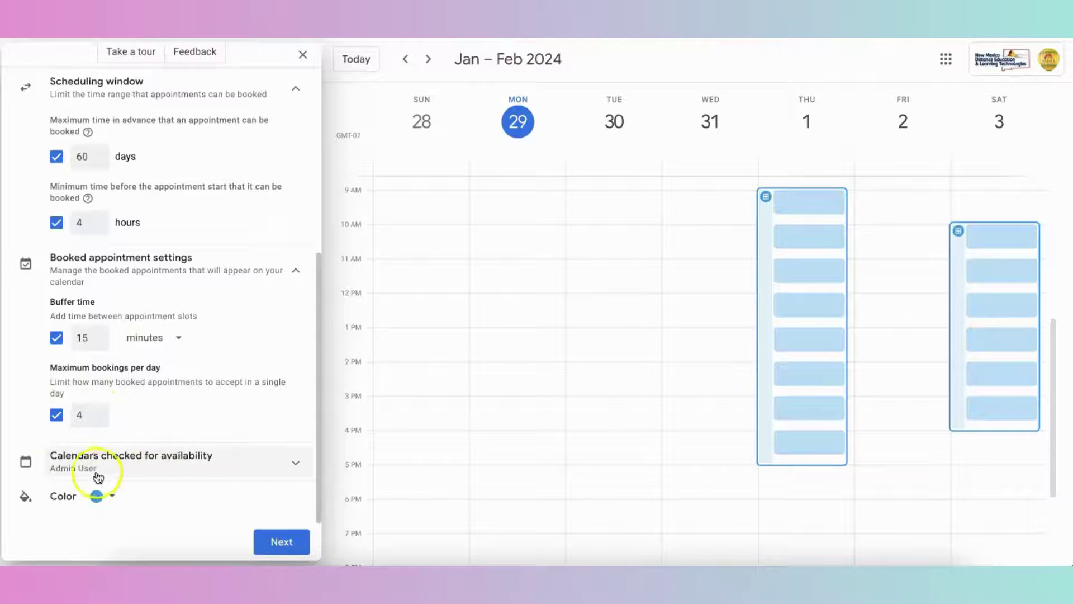
# Check availability against NMAEA Admin, NMAEA Events and NM Adult Education Events calendars, then continue
pyautogui.click(125, 465)
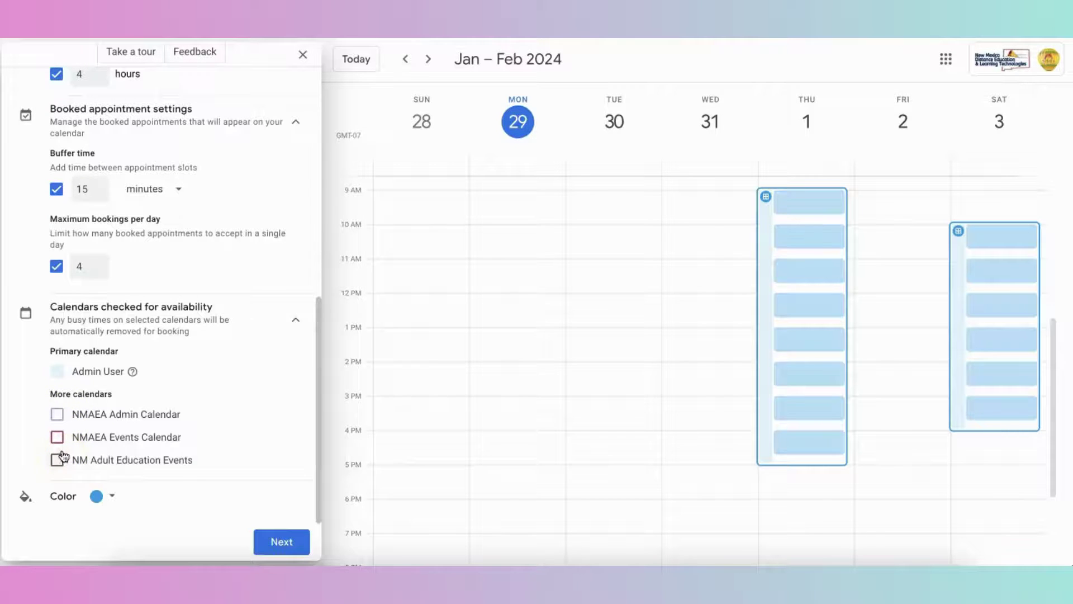
pyautogui.click(57, 414)
pyautogui.click(57, 437)
pyautogui.click(57, 459)
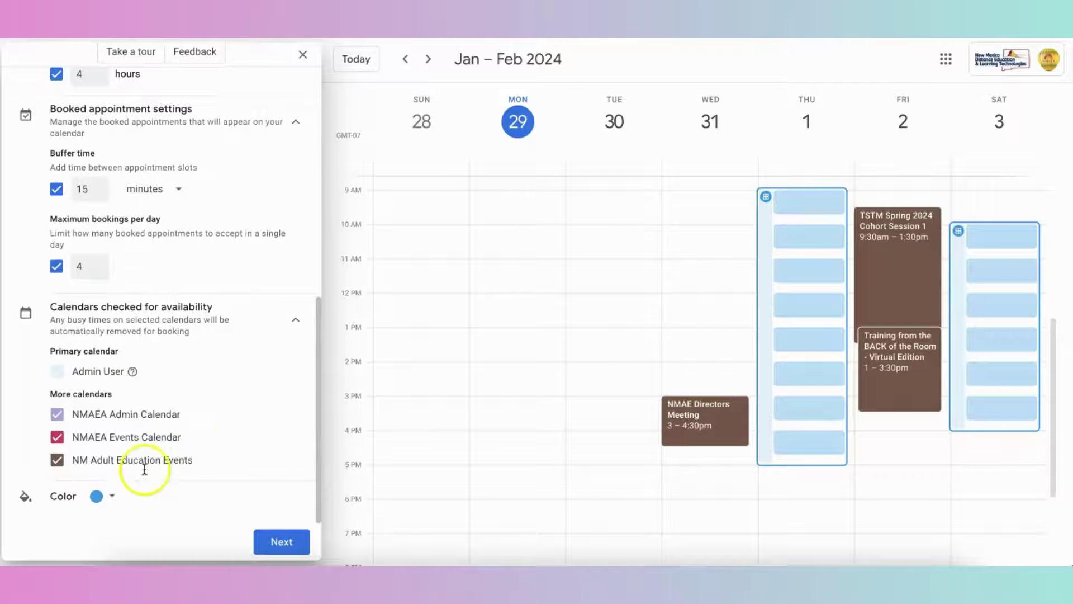
pyautogui.click(278, 540)
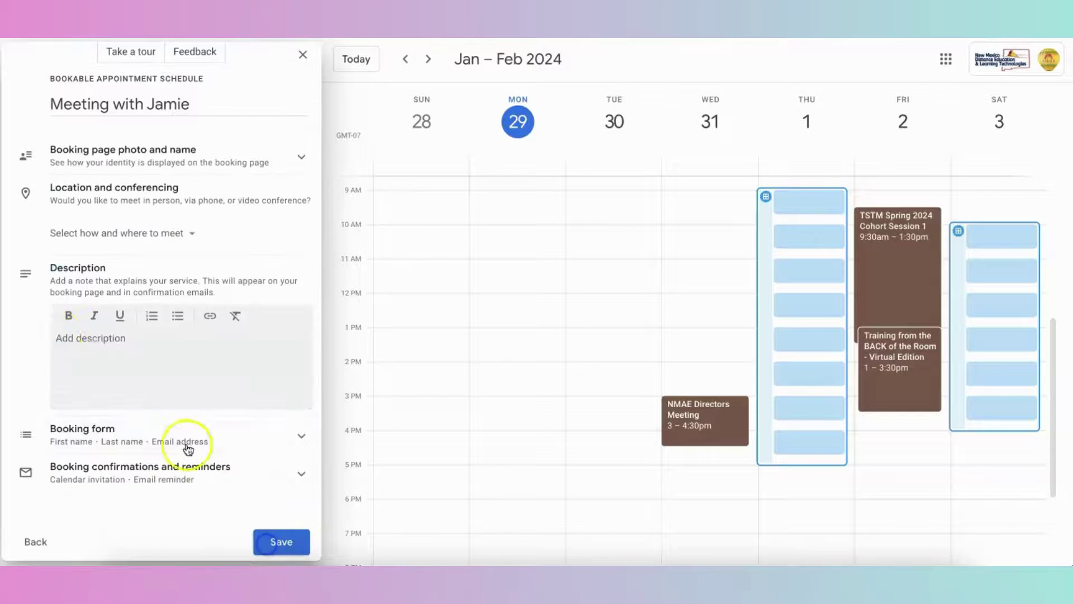
# Review the booking page name and meeting location options, then show the booking form's name and email fields
pyautogui.click(201, 160)
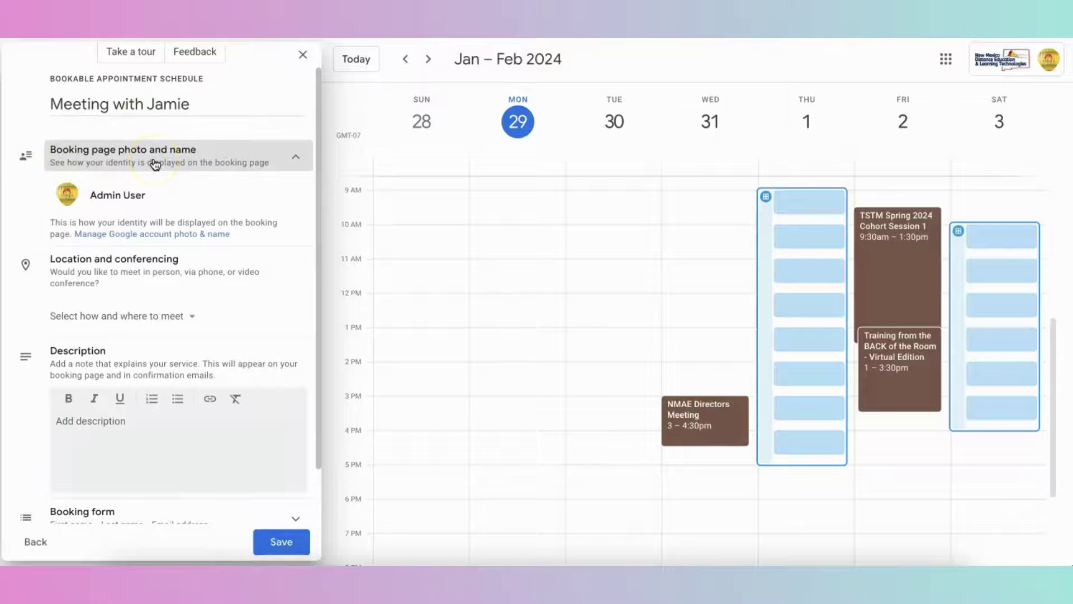
pyautogui.click(88, 324)
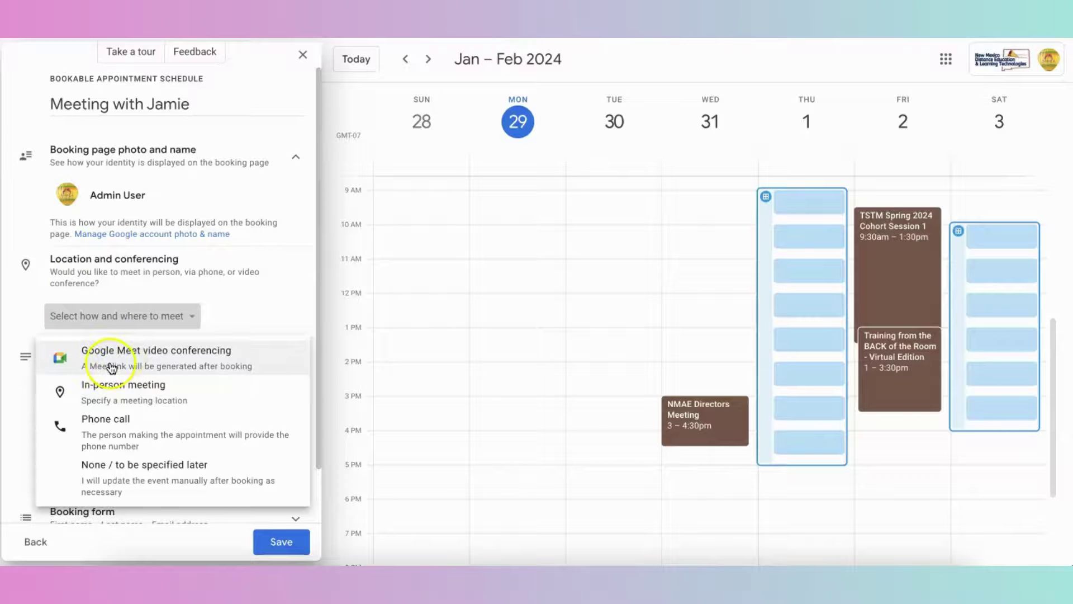
pyautogui.click(88, 438)
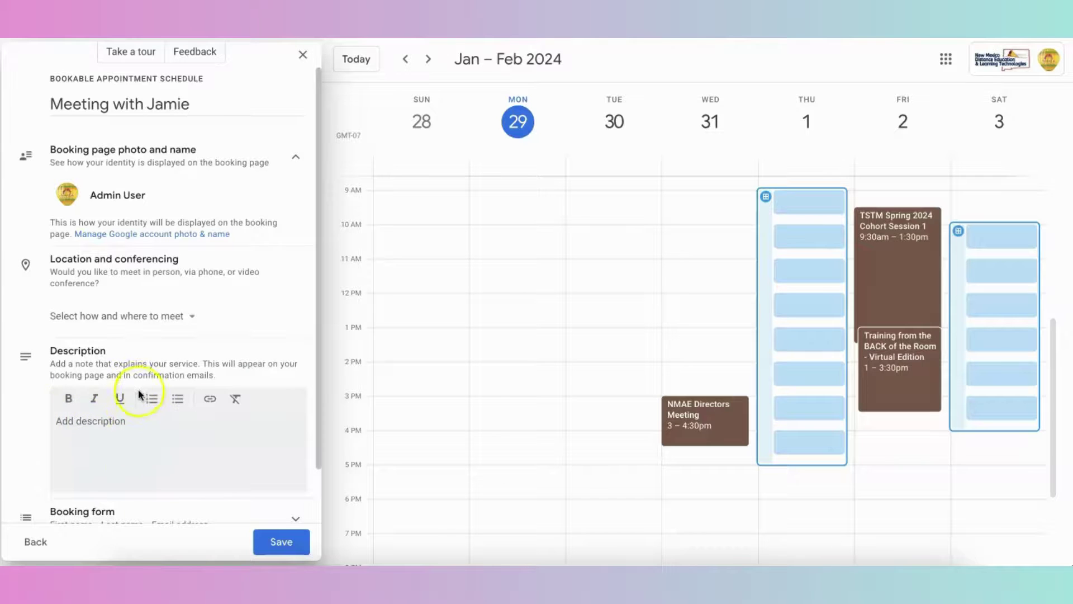
pyautogui.scroll(-2, 142, 425)
pyautogui.click(141, 467)
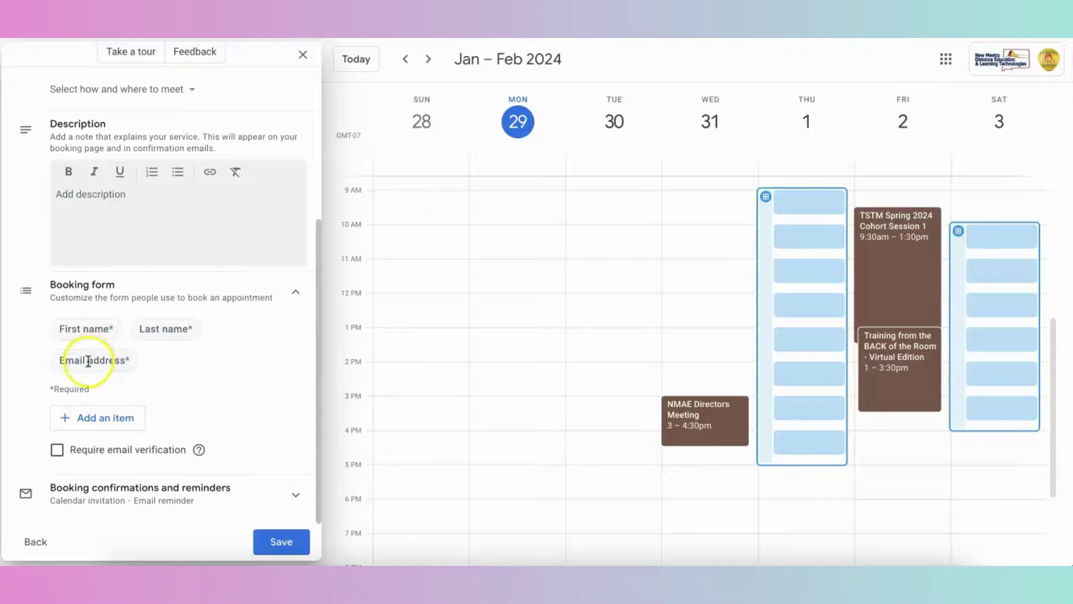
# Add a required Phone number field to the booking form and show confirmation and reminder settings
pyautogui.click(89, 424)
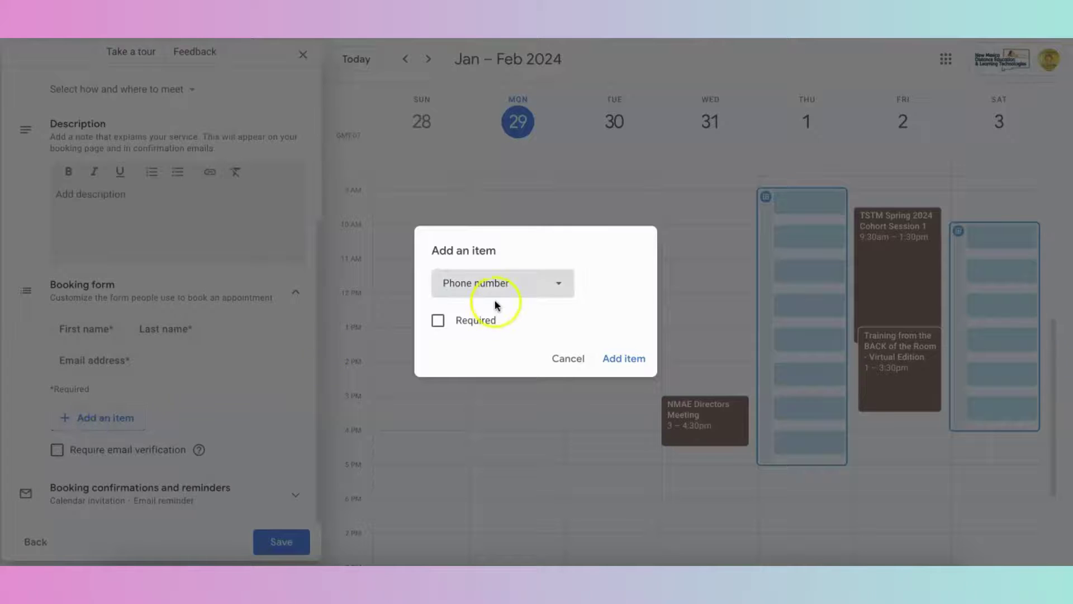
pyautogui.click(439, 319)
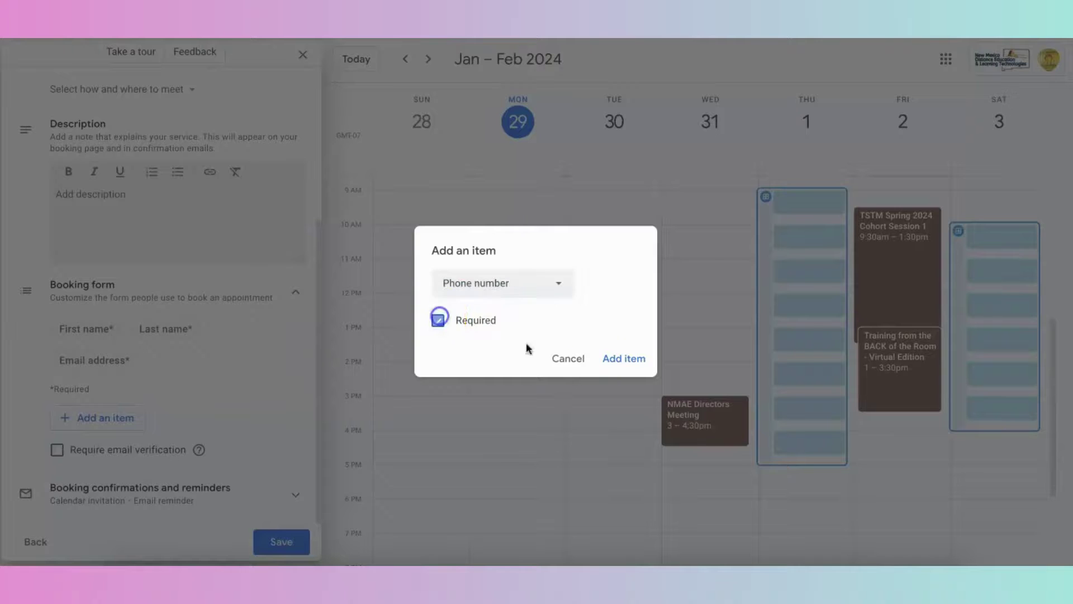
pyautogui.click(615, 358)
pyautogui.click(94, 413)
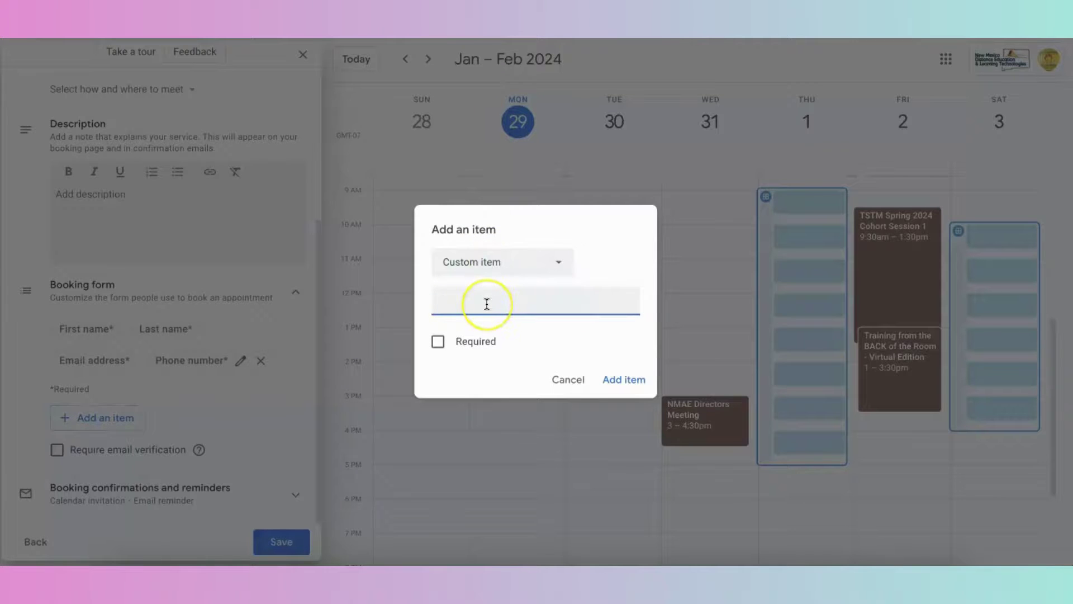
pyautogui.click(561, 382)
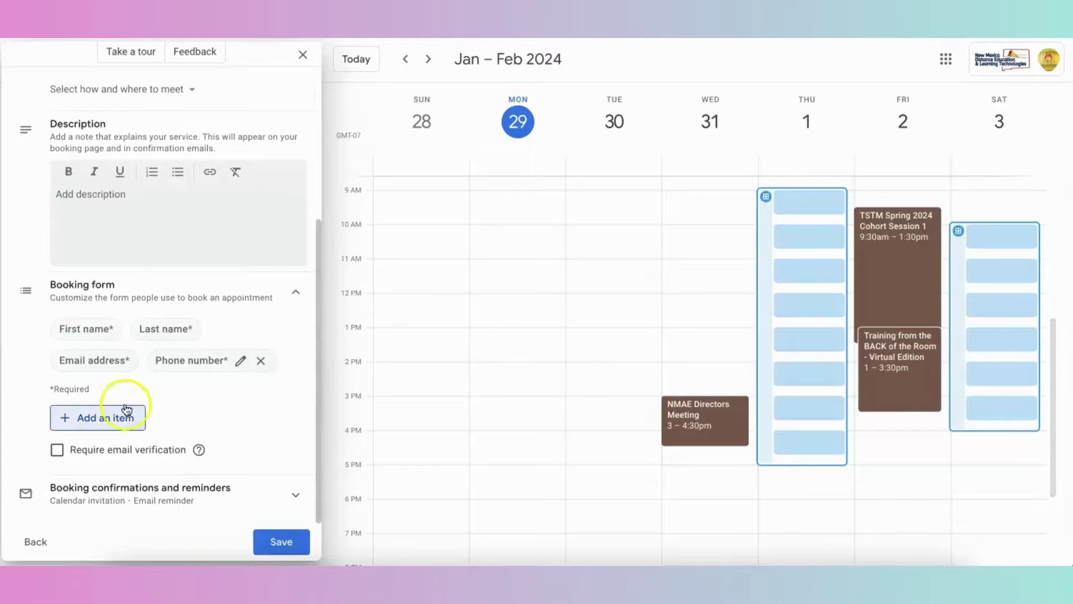
pyautogui.click(109, 492)
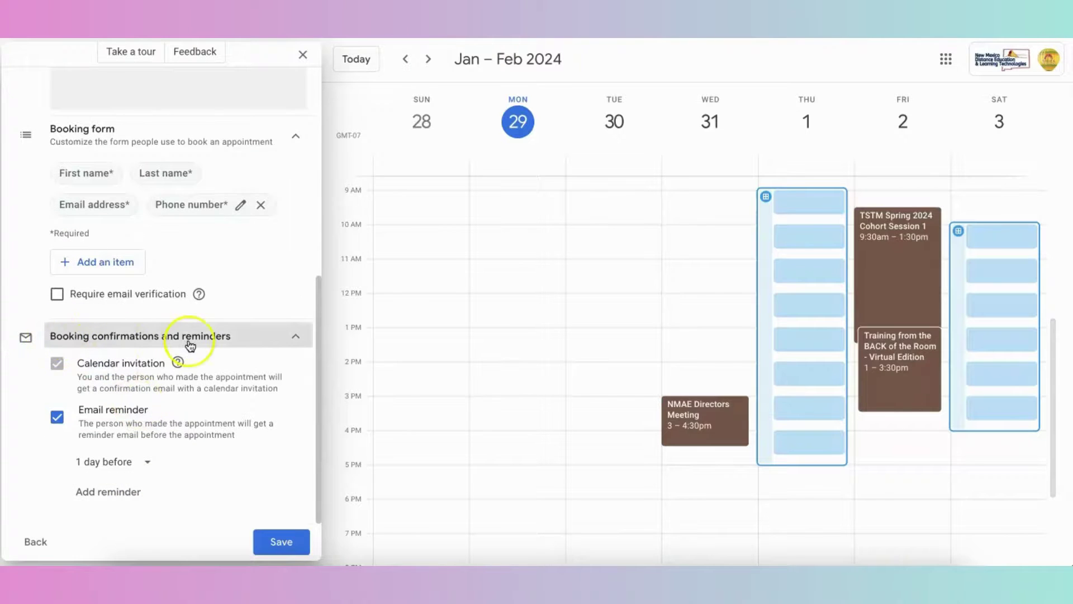
pyautogui.click(58, 364)
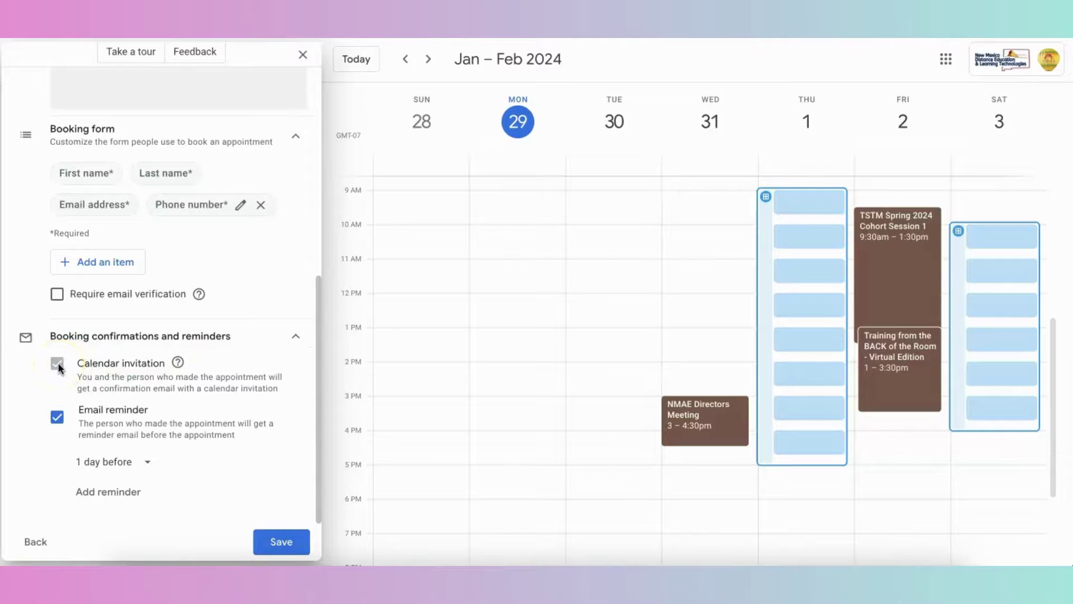
pyautogui.click(56, 420)
pyautogui.click(61, 419)
pyautogui.click(126, 461)
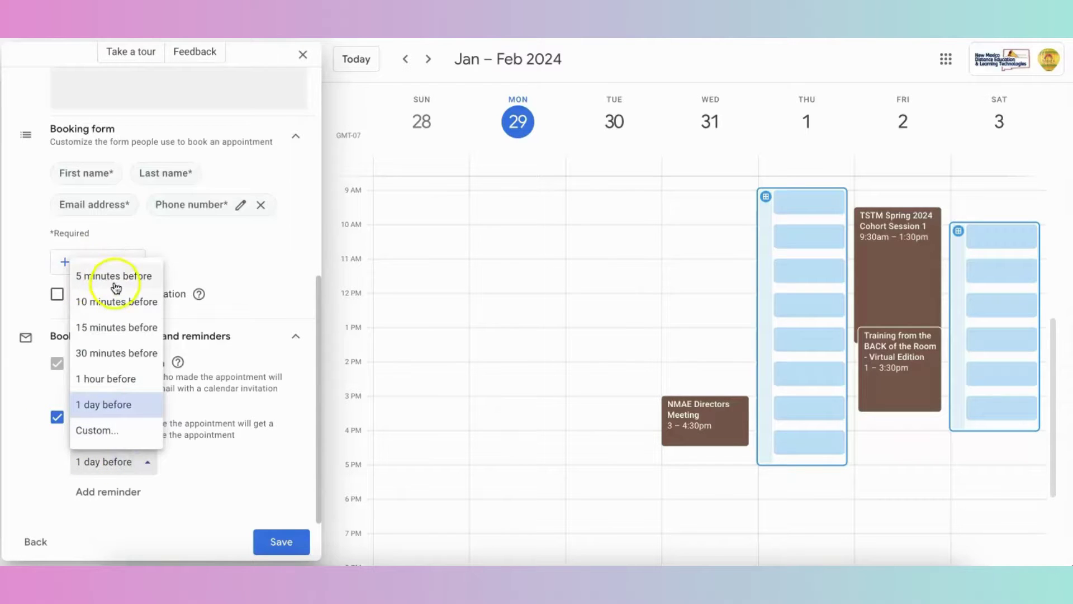
pyautogui.click(204, 487)
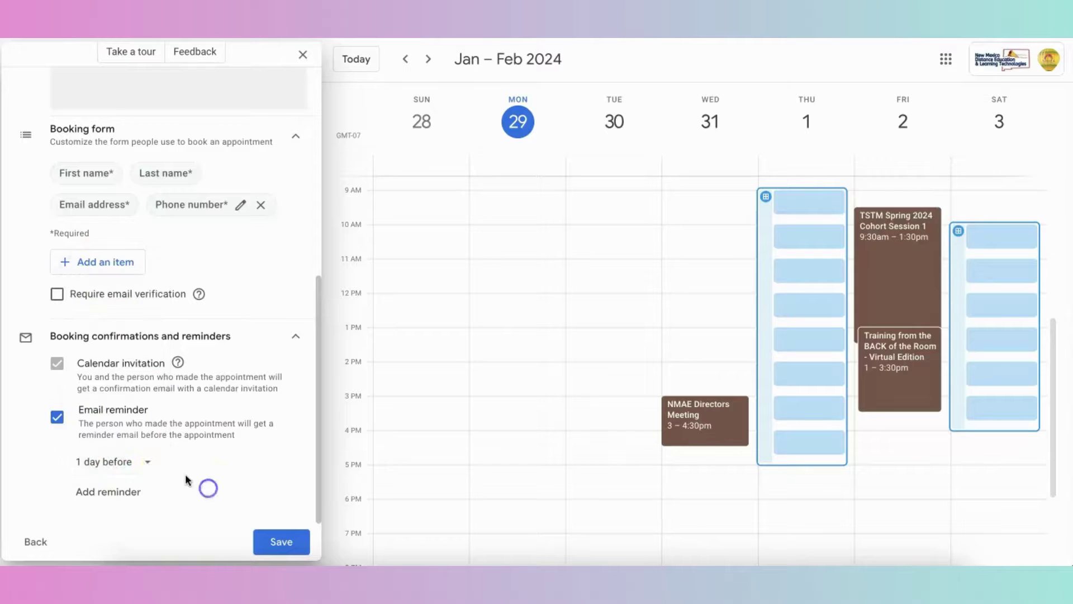
# Save the 45-minute appointment schedule and view its booking page link in the Share dialog
pyautogui.click(272, 543)
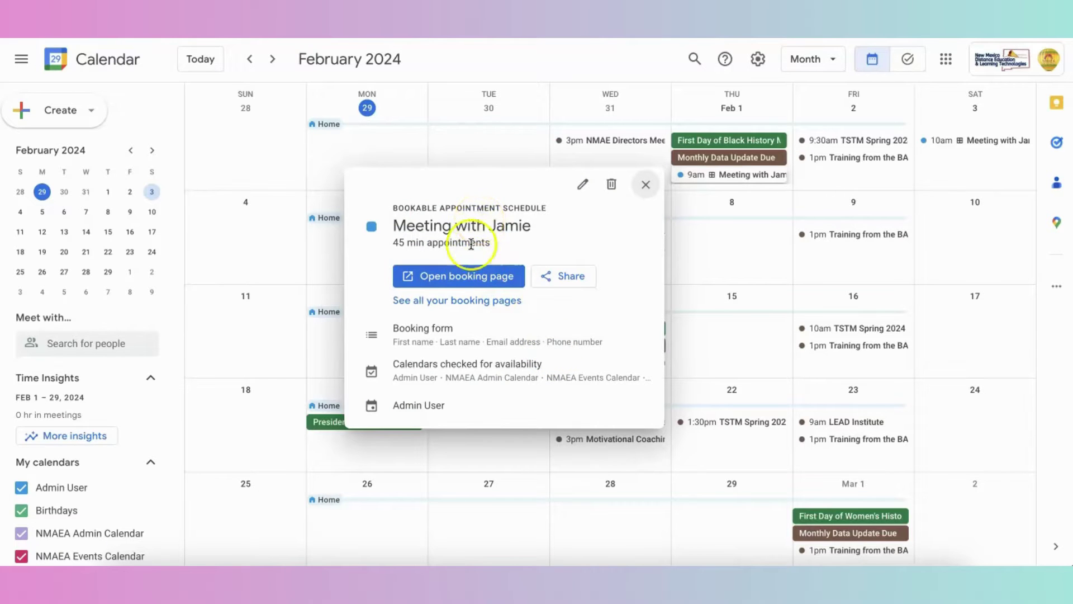
pyautogui.click(557, 278)
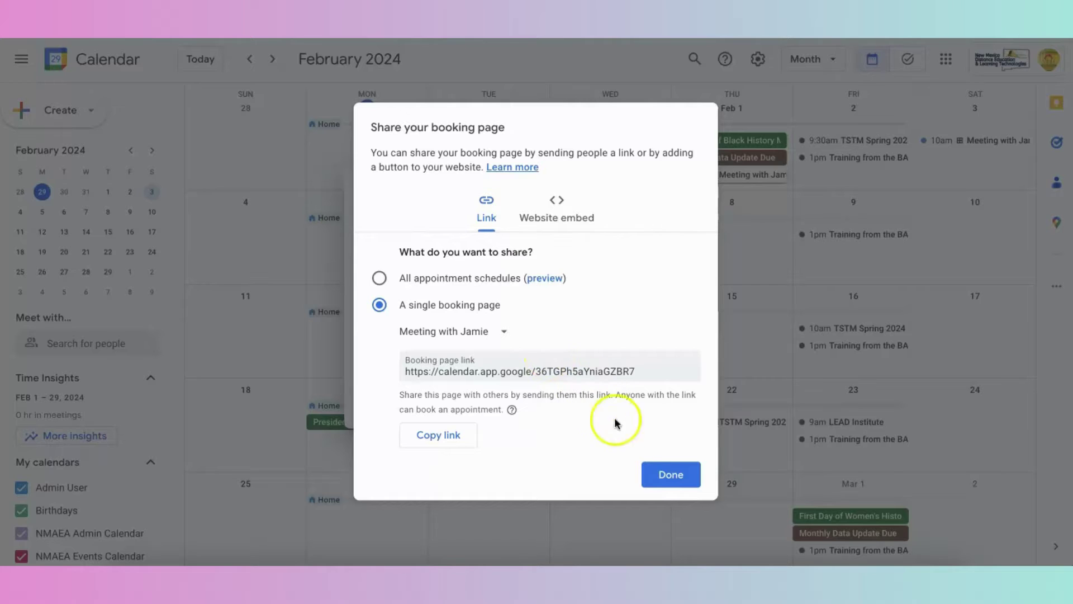
pyautogui.click(677, 478)
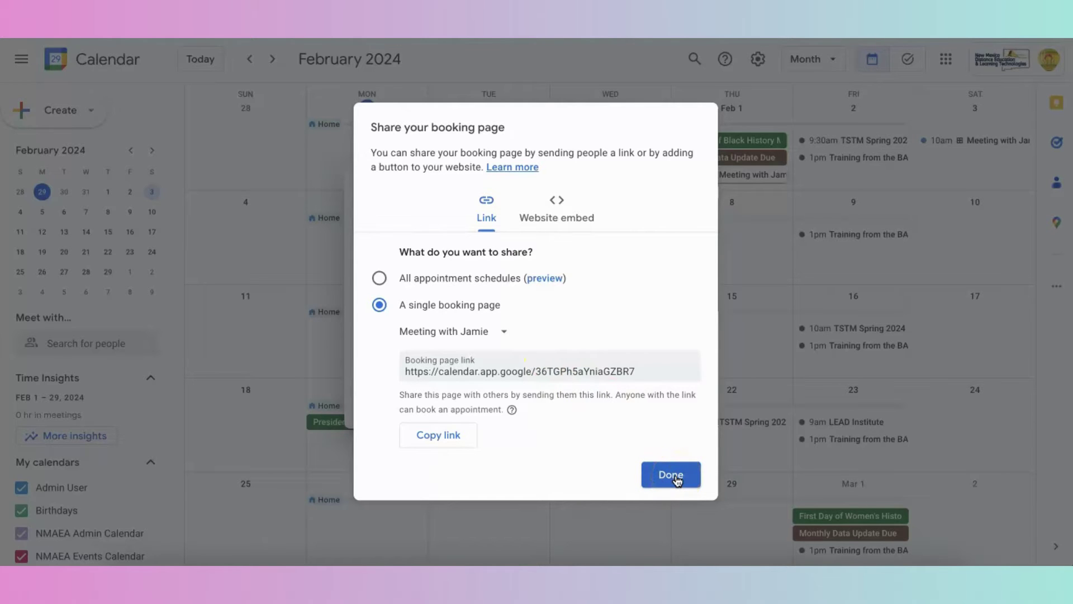